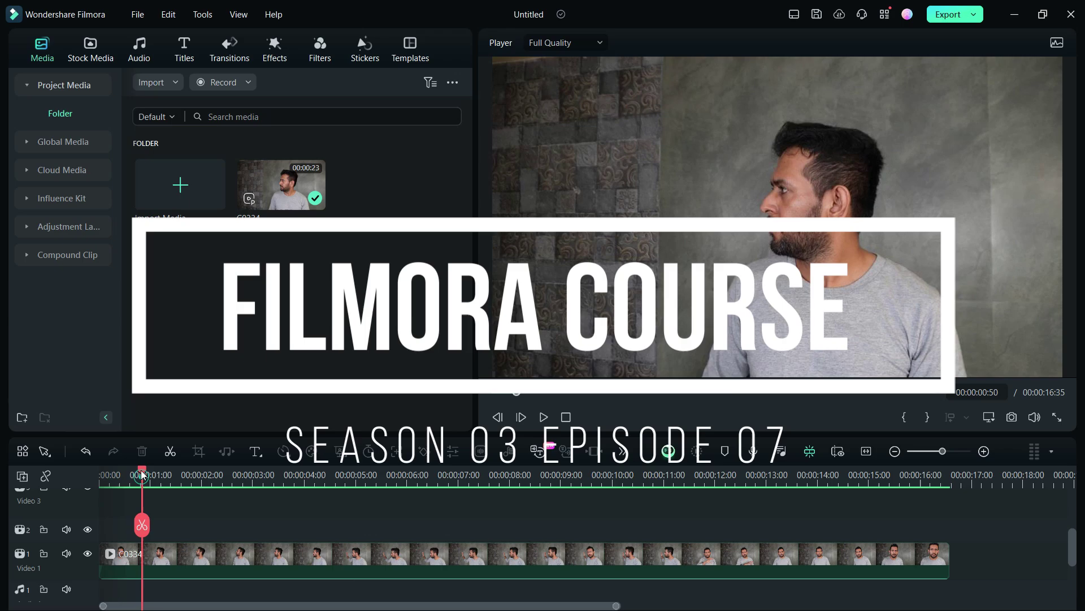
- Review the C0334 footage, then search the effects library for 'coin' and preview Casino Pack Overlay 01
click(543, 417)
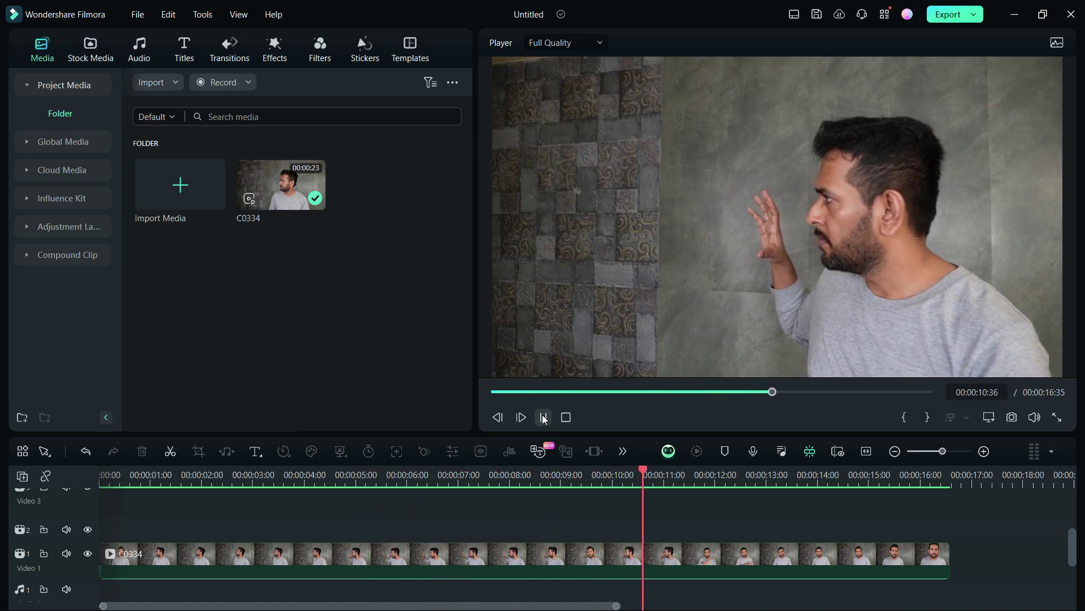
click(543, 416)
click(187, 475)
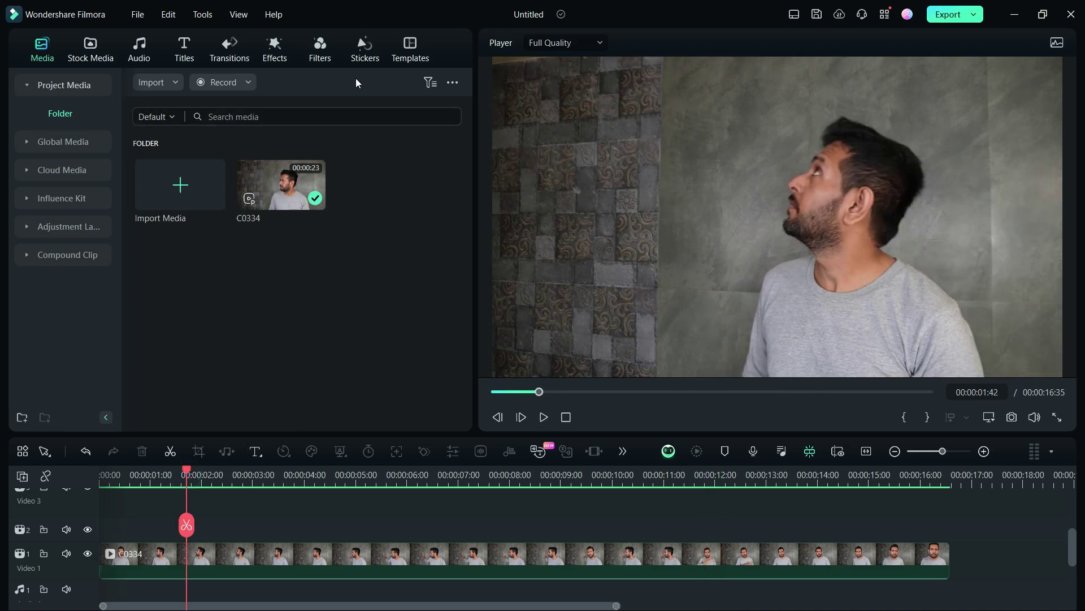
click(275, 50)
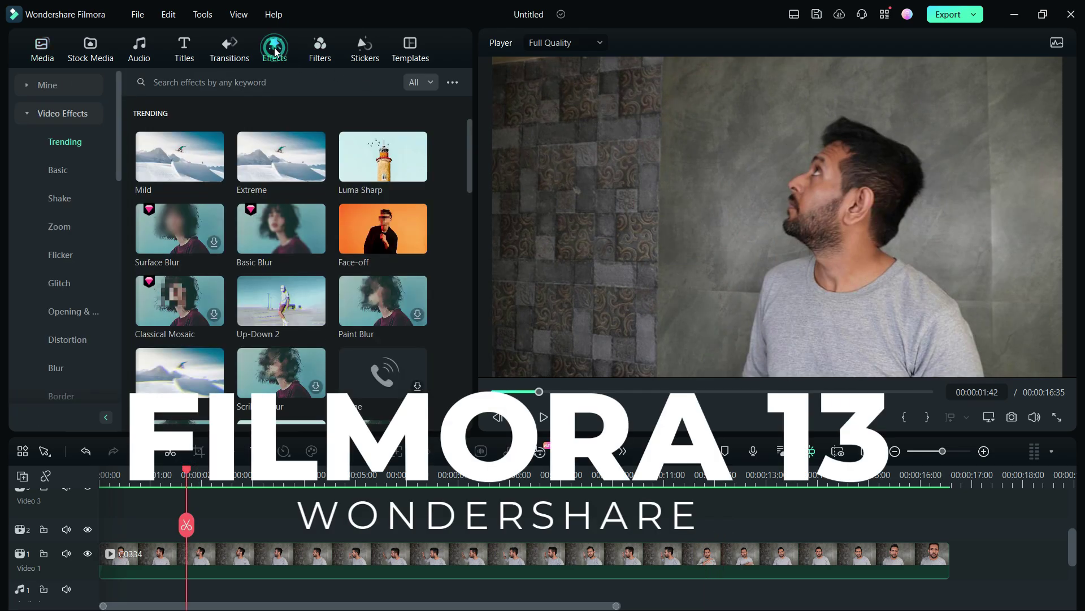
click(279, 81)
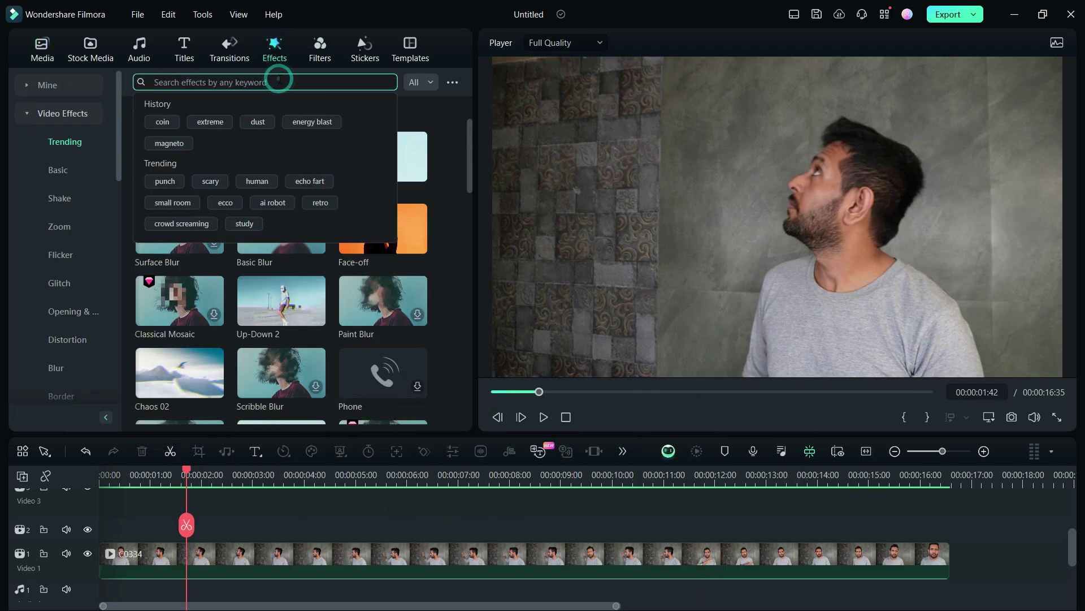
text(coin)
key(Return)
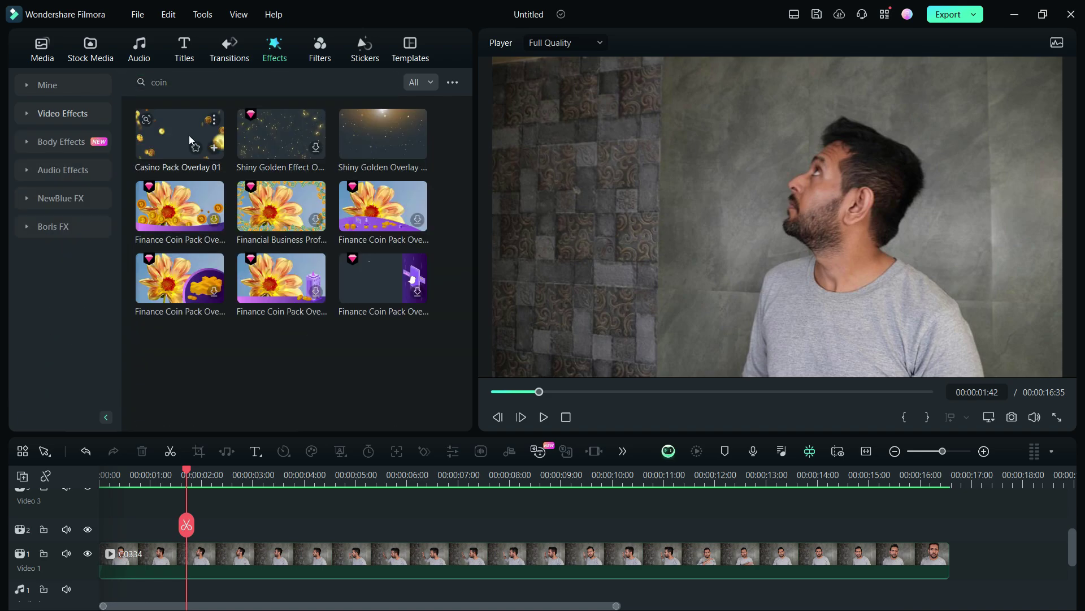
click(173, 138)
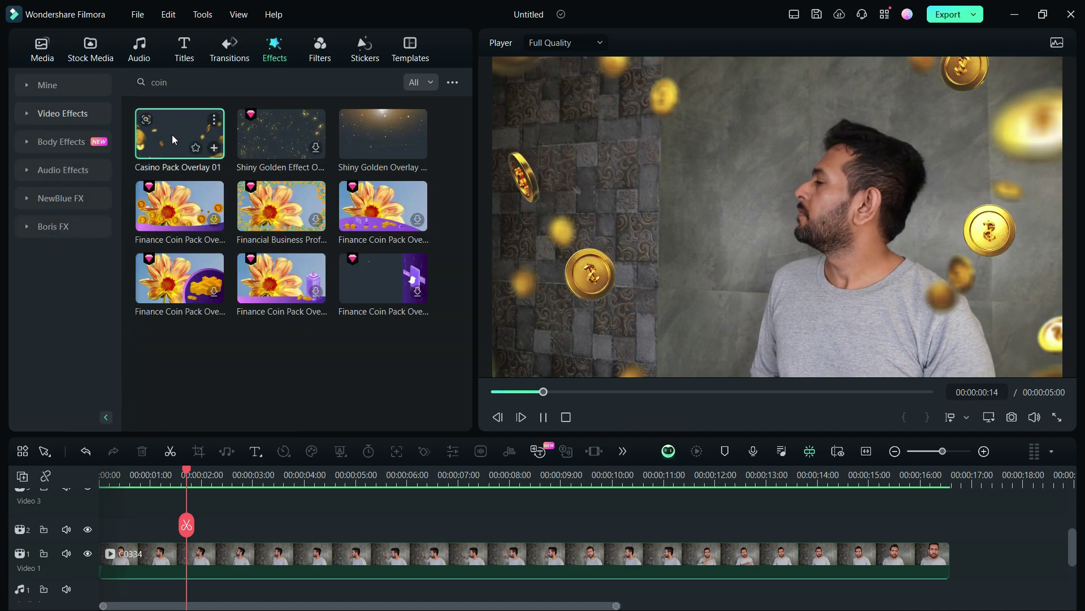
- Place Casino Pack Overlay 01 on track 2, stretch it to 16:35, and play from the start
drag(182, 138, 86, 541)
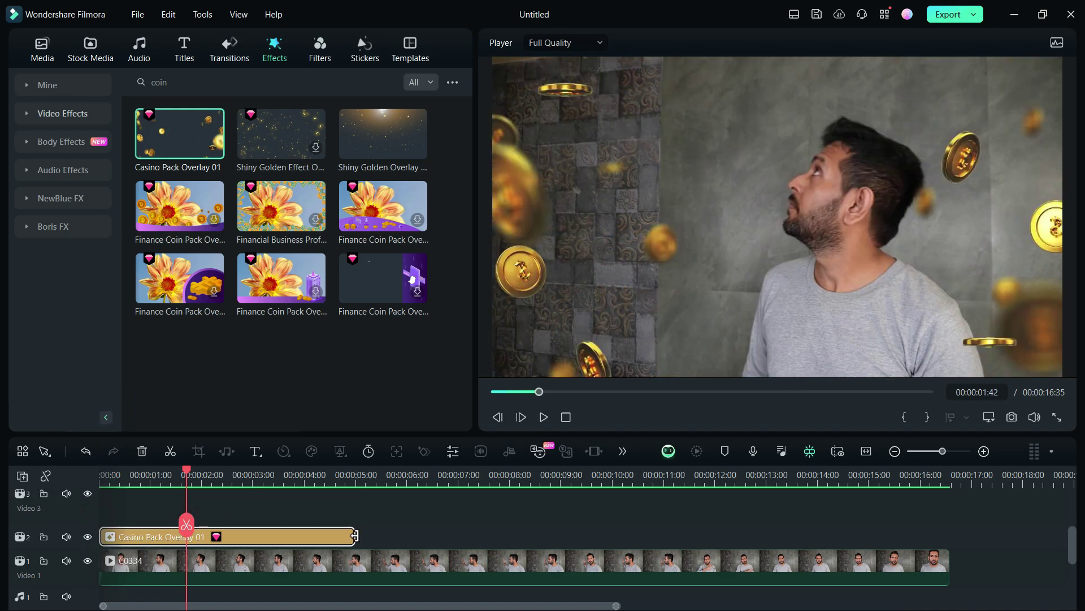
drag(352, 538, 949, 530)
drag(189, 474, 37, 493)
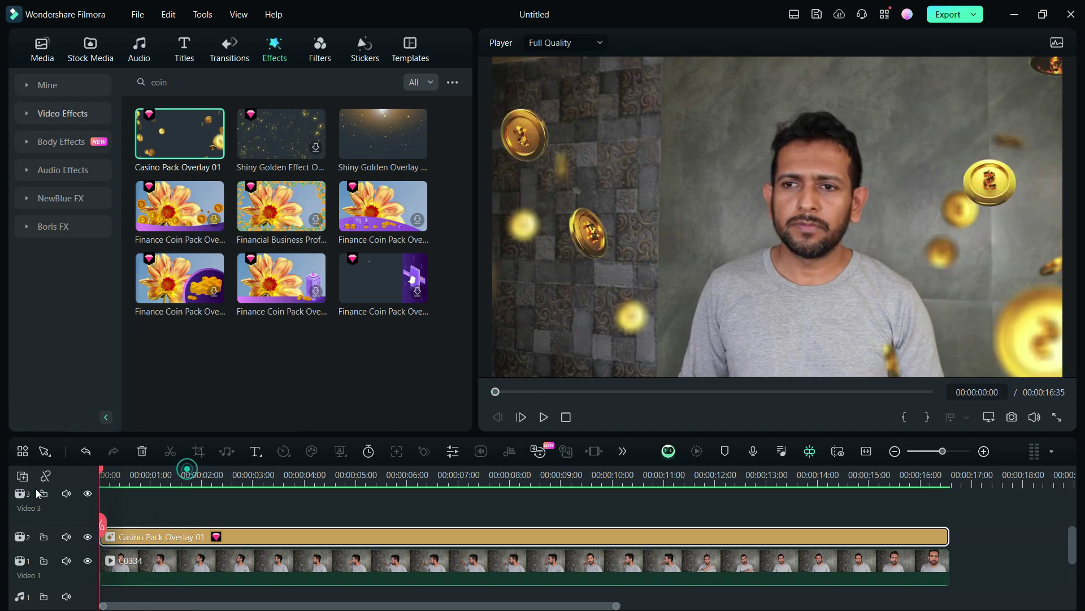
click(543, 418)
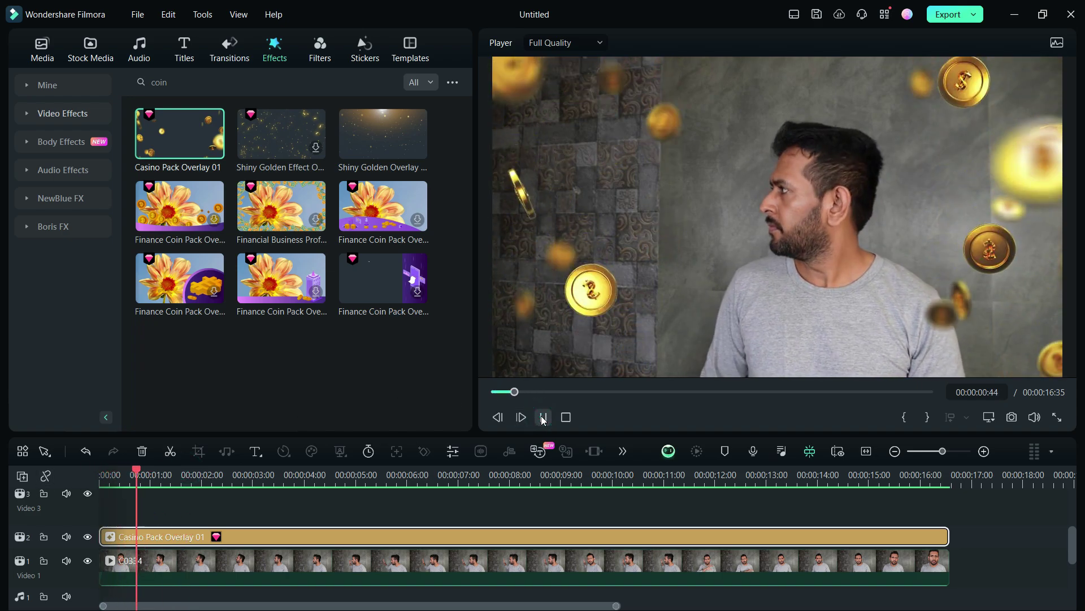
- Search the sticker library for 'coins' and preview the large gold dollar coin sticker
click(541, 416)
click(367, 54)
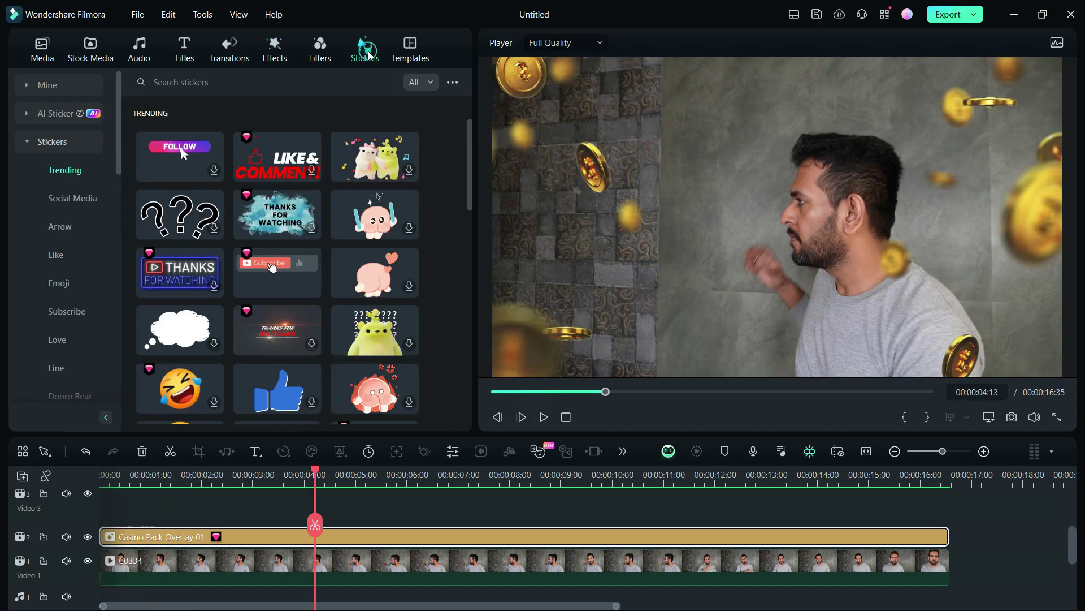
click(287, 84)
text(coin)
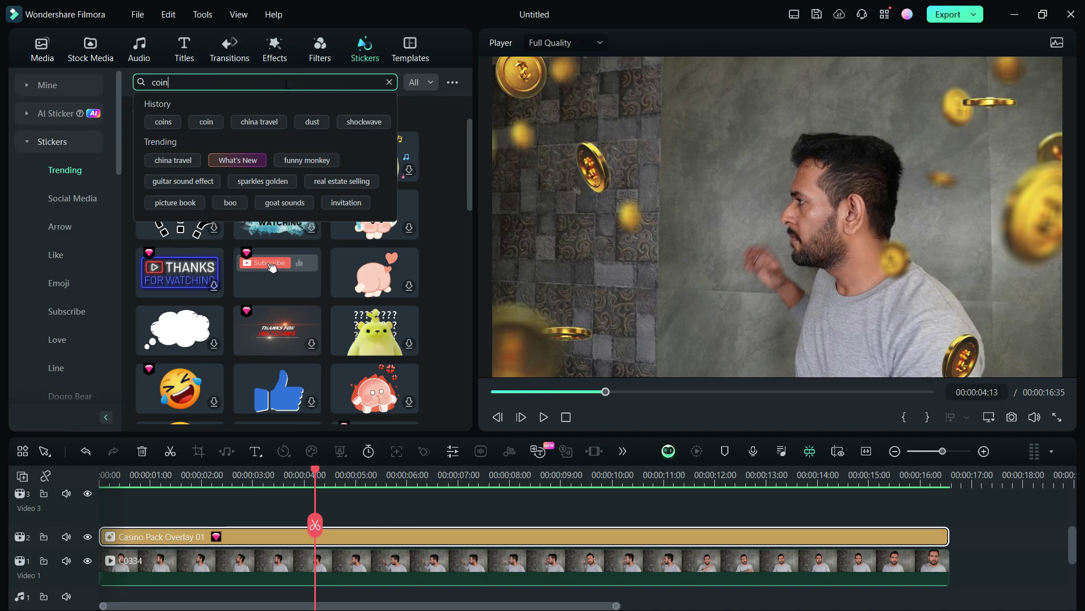
text(s)
key(Return)
click(174, 305)
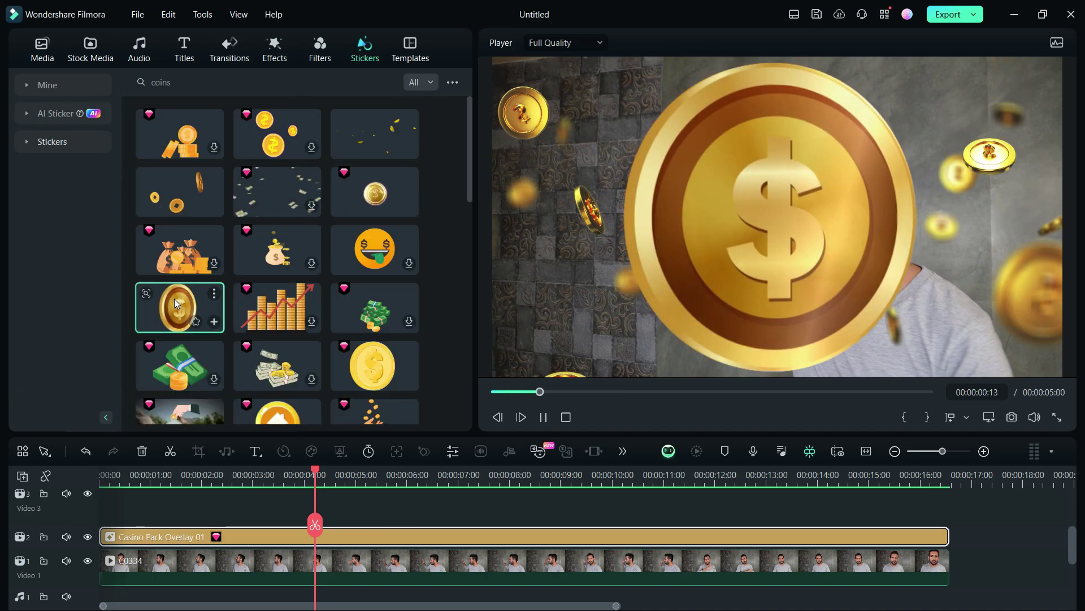
- Put the dollar coin sticker on Video 3, scaled to 16.63% at X -526, Y -39
drag(181, 306, 199, 511)
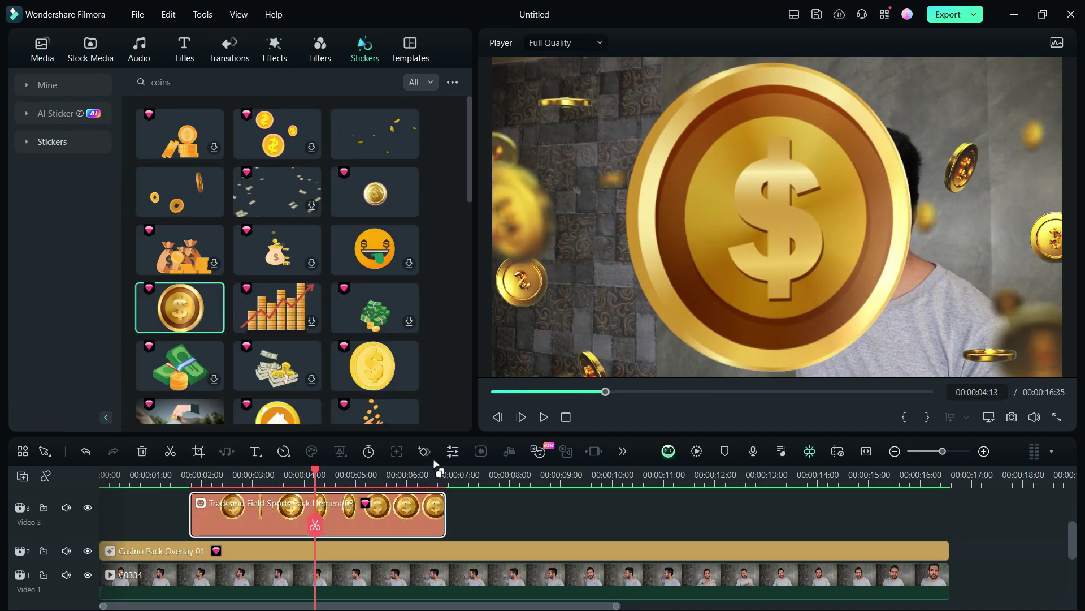
drag(136, 152, 73, 178)
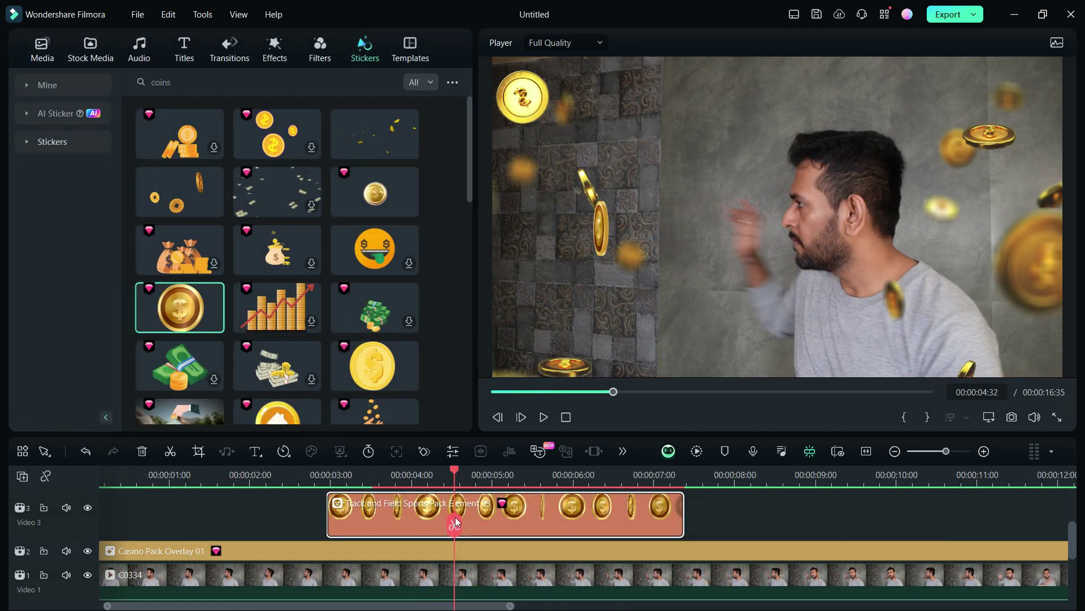
drag(456, 517, 472, 518)
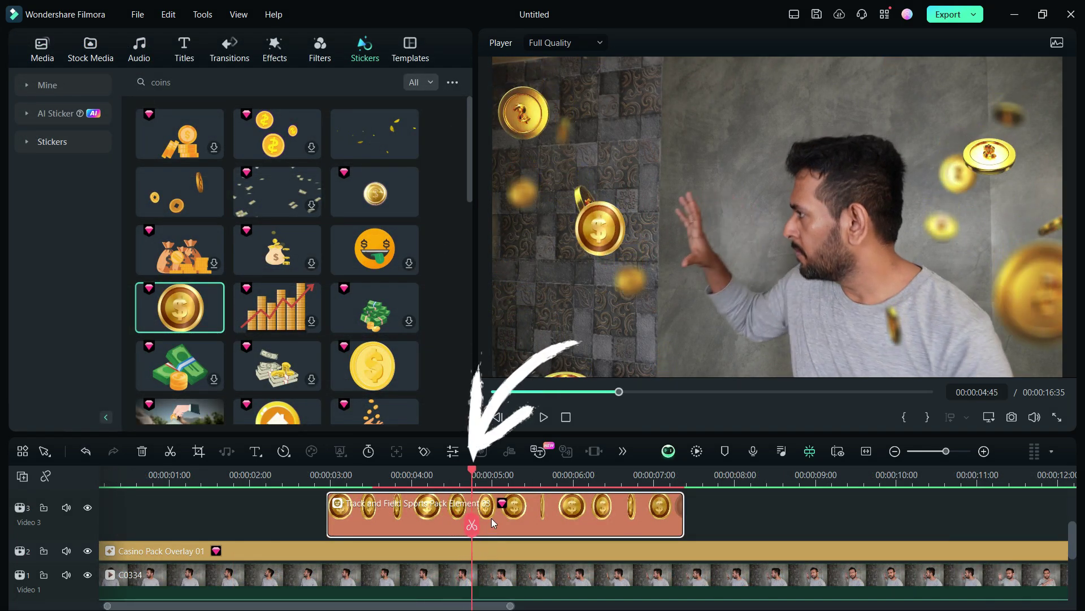
- Keyframe the coin sticker's Scale and Position, entering an earlier Position Y of 256, and preview the motion
double_click(491, 518)
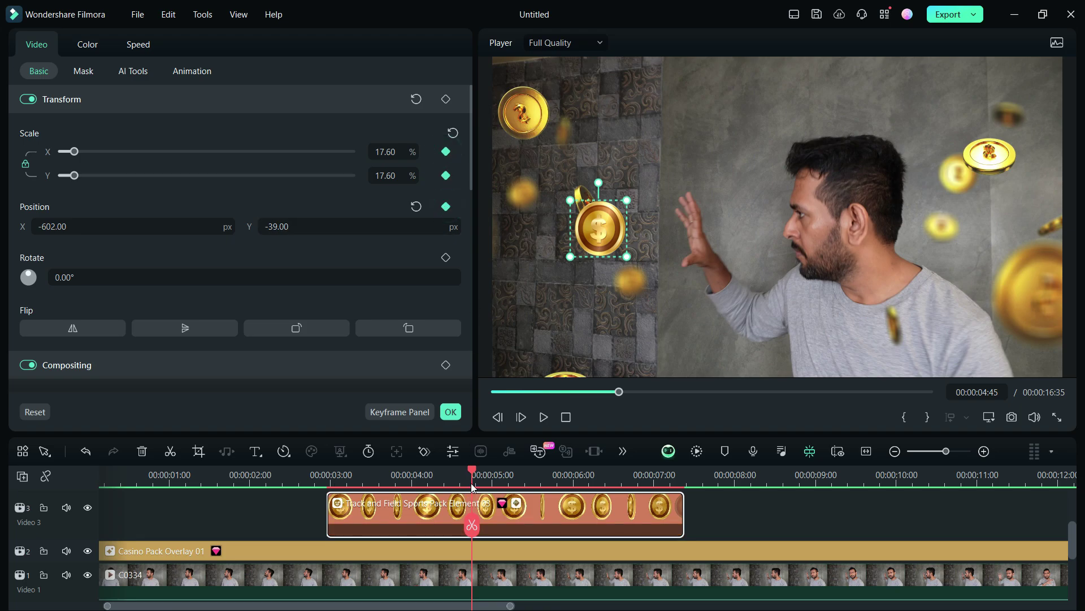
drag(415, 474, 329, 477)
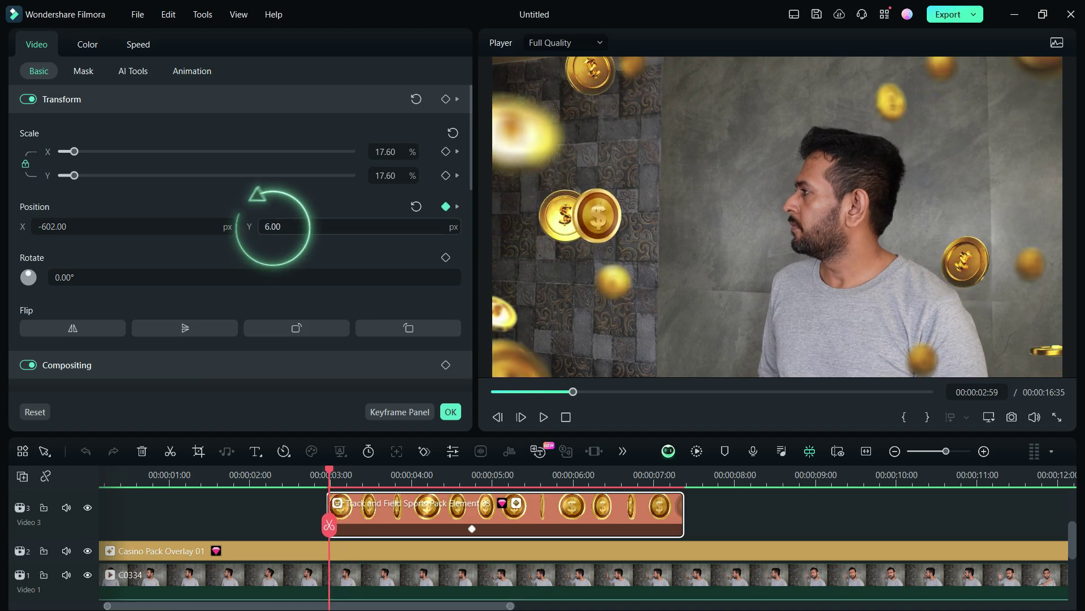
text(256)
key(Return)
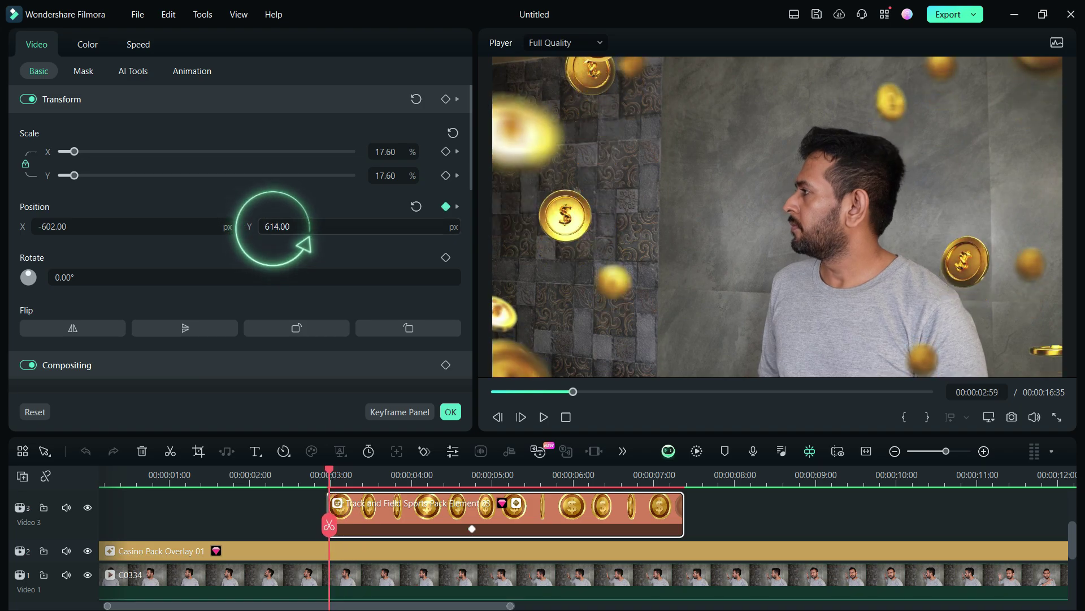
click(543, 417)
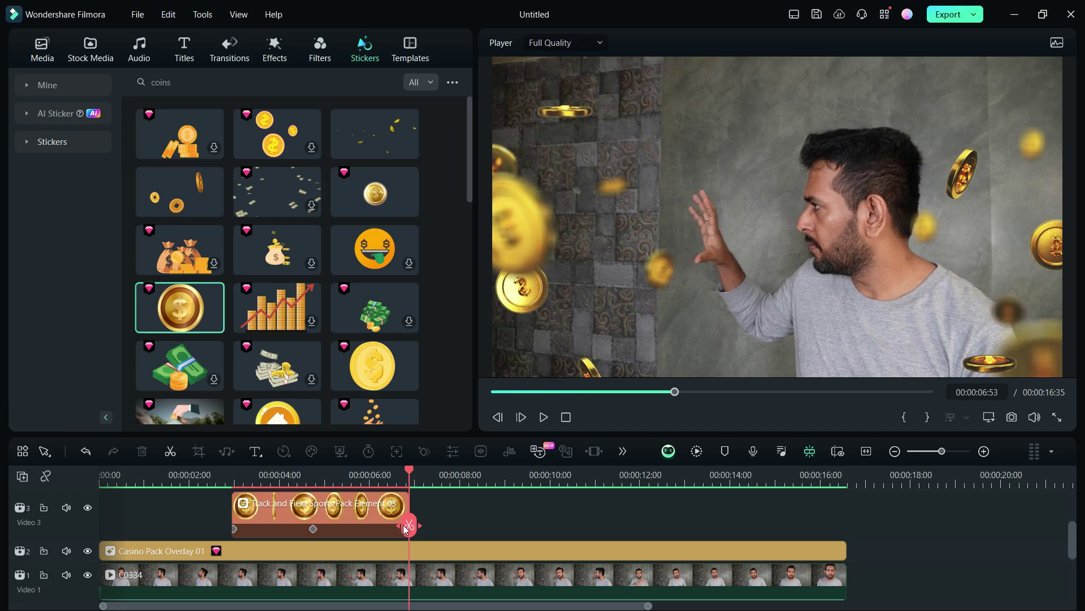
- Lengthen the coin sticker clip, cut out a short piece near 00:00:06:51, and close the gap
drag(407, 502, 594, 506)
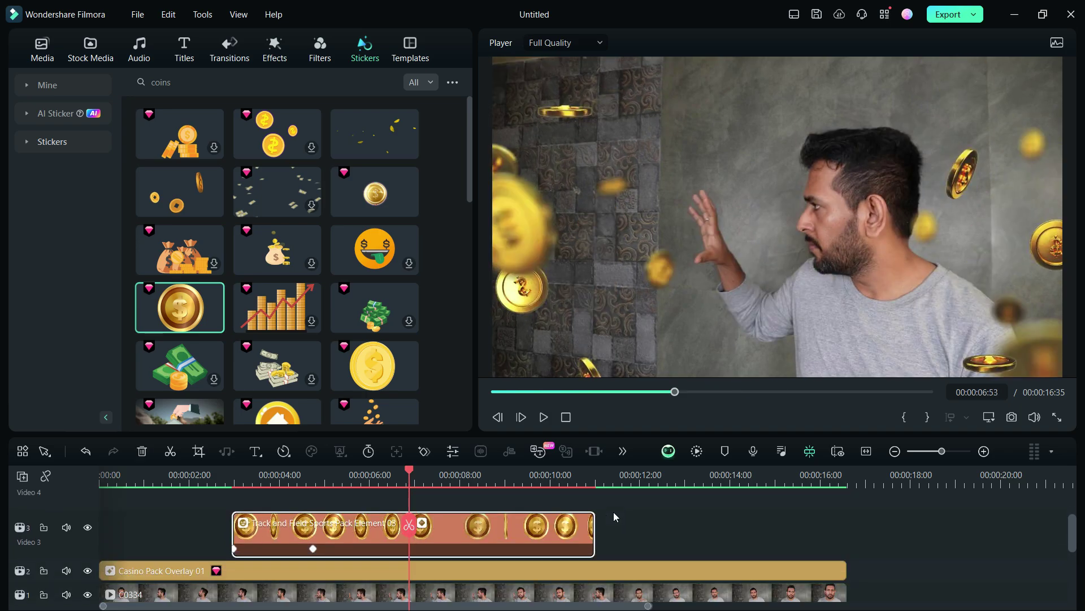
drag(409, 469, 457, 475)
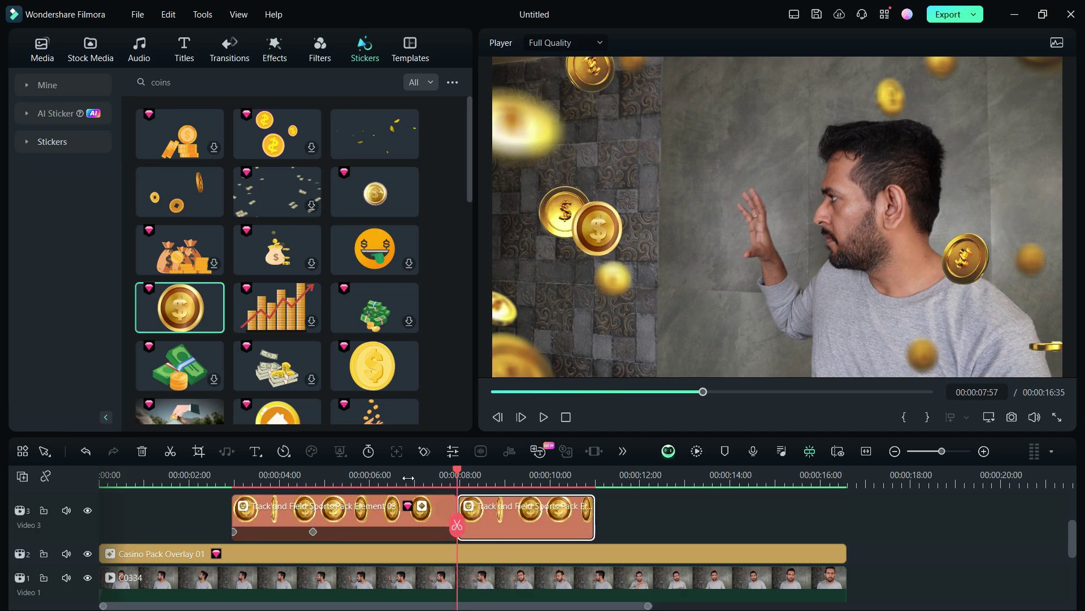
drag(394, 480, 408, 478)
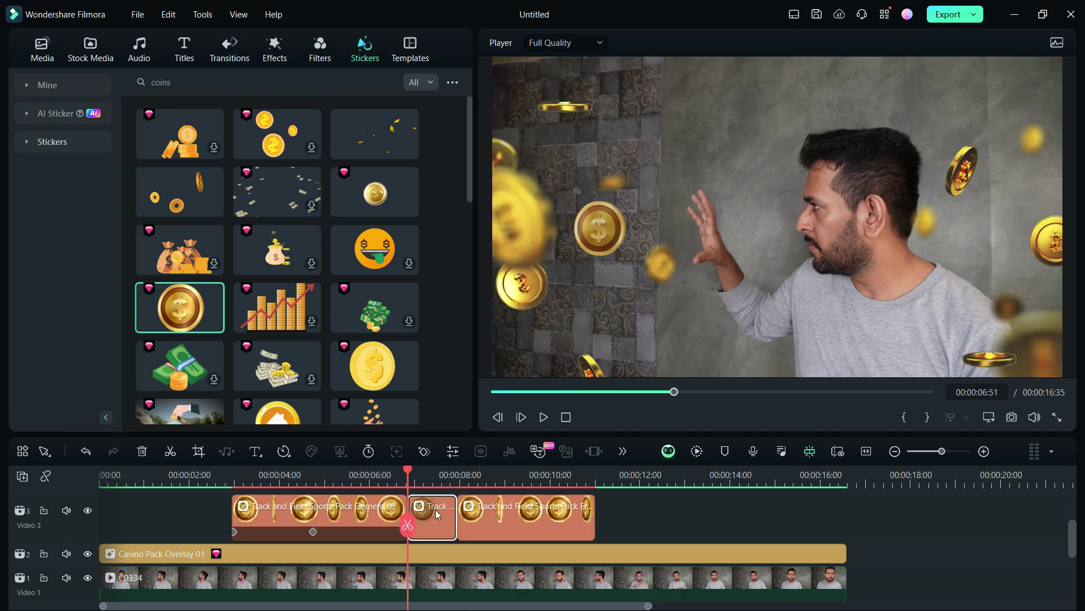
right_click(435, 510)
click(460, 12)
click(459, 471)
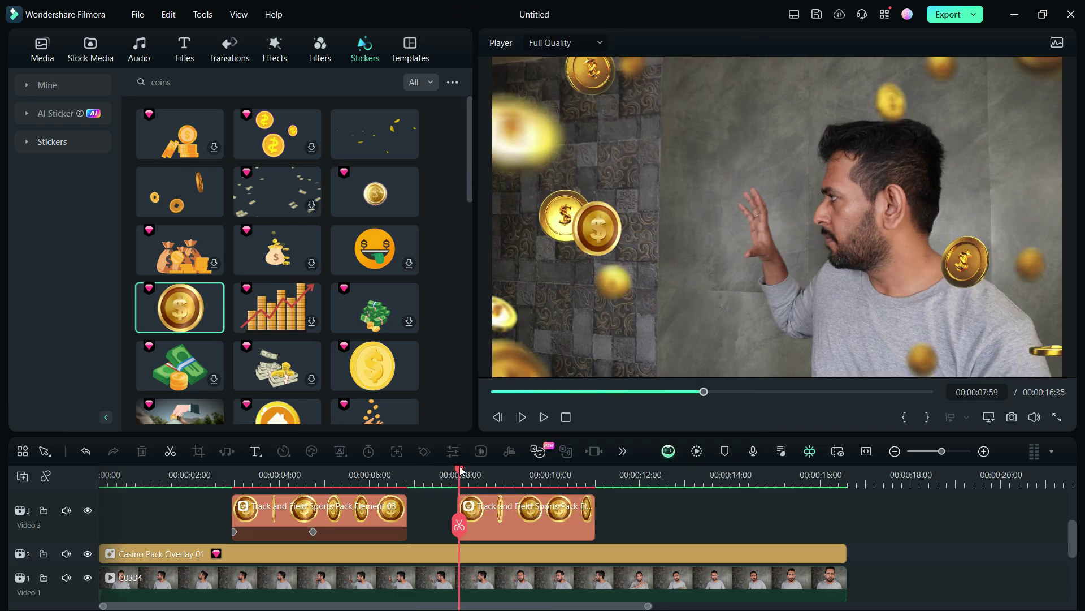
drag(477, 493, 425, 495)
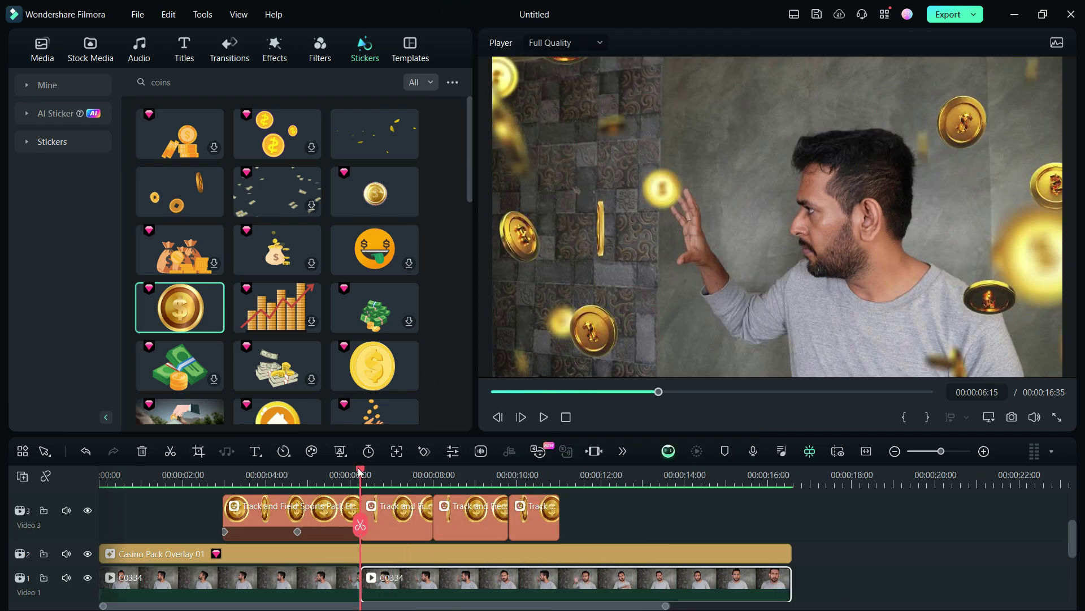
- Split the C0334 footage and speed its middle section to Fast 2.02x, then play it back
drag(358, 469, 510, 493)
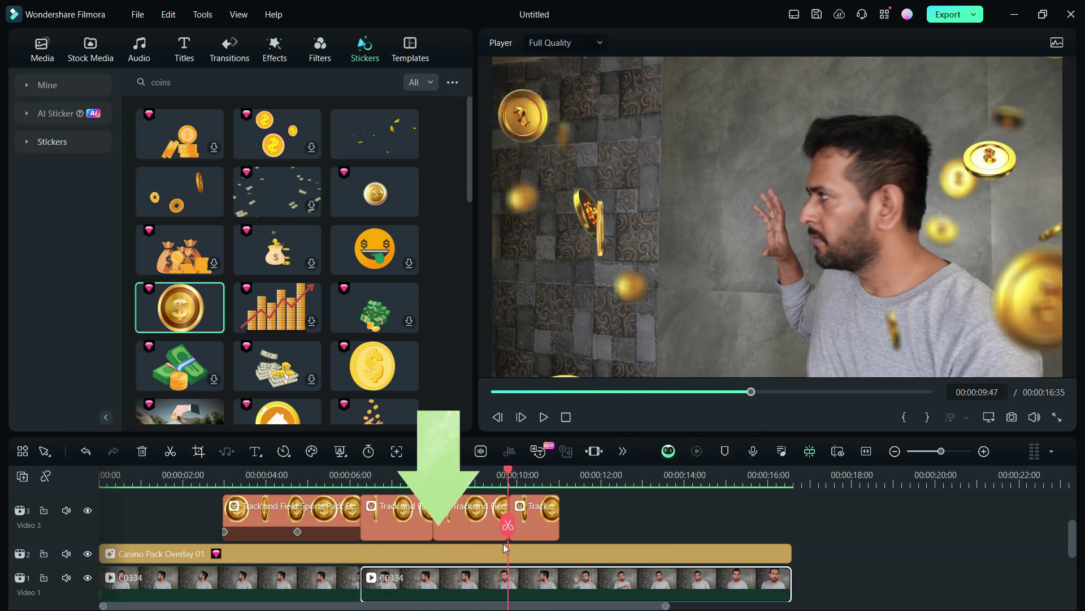
click(507, 525)
scroll(491, 560, down, 1)
drag(503, 560, 435, 562)
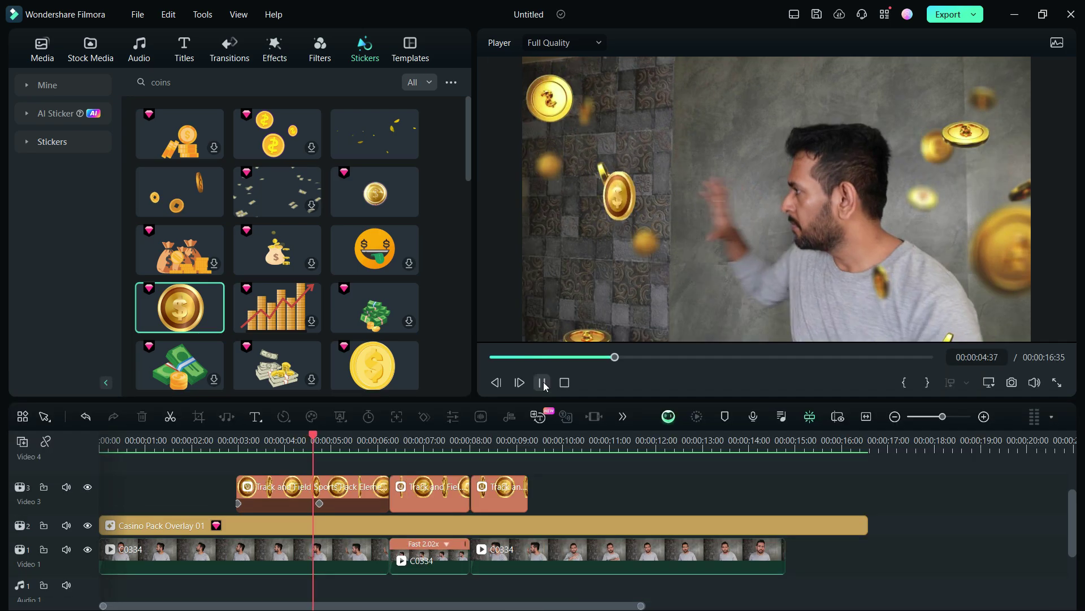
click(543, 383)
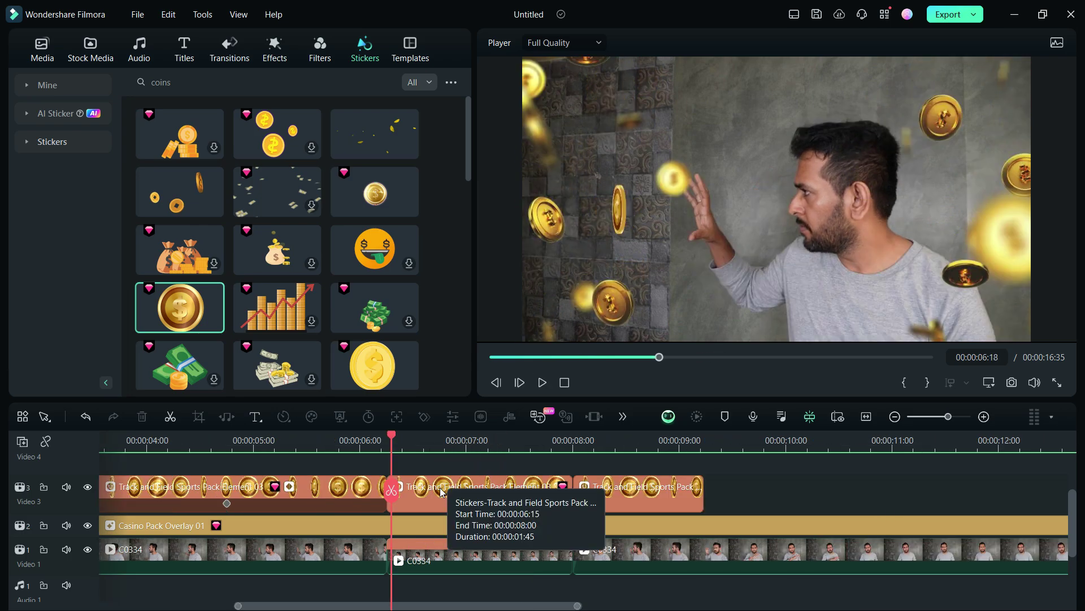
- Keyframe the last coin sticker to grow from 17.60% to 72.73% by 00:00:09:03, flying toward the man
double_click(443, 492)
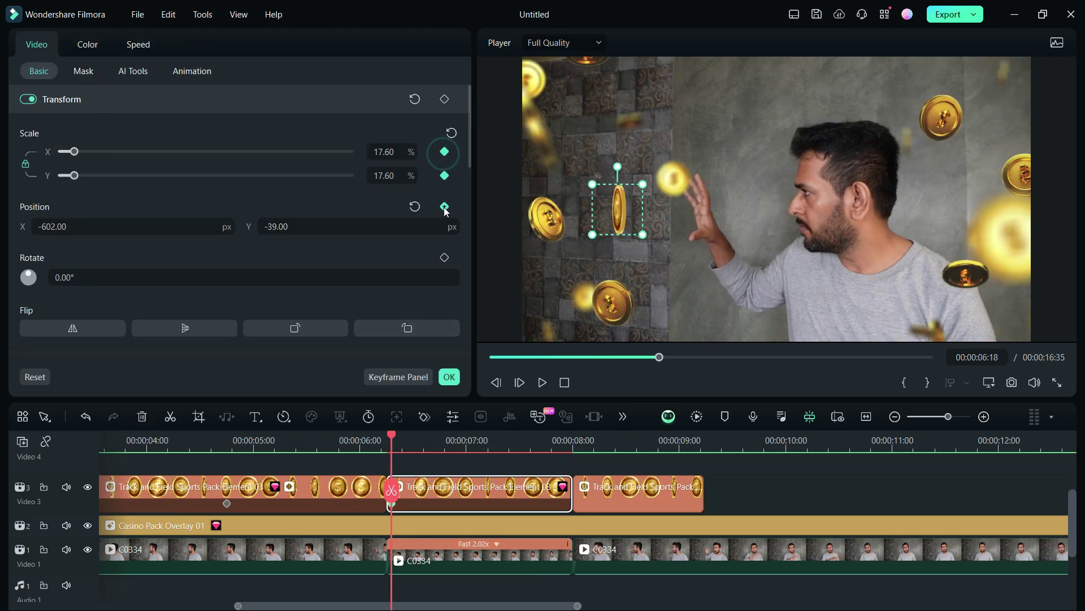
drag(392, 453, 512, 452)
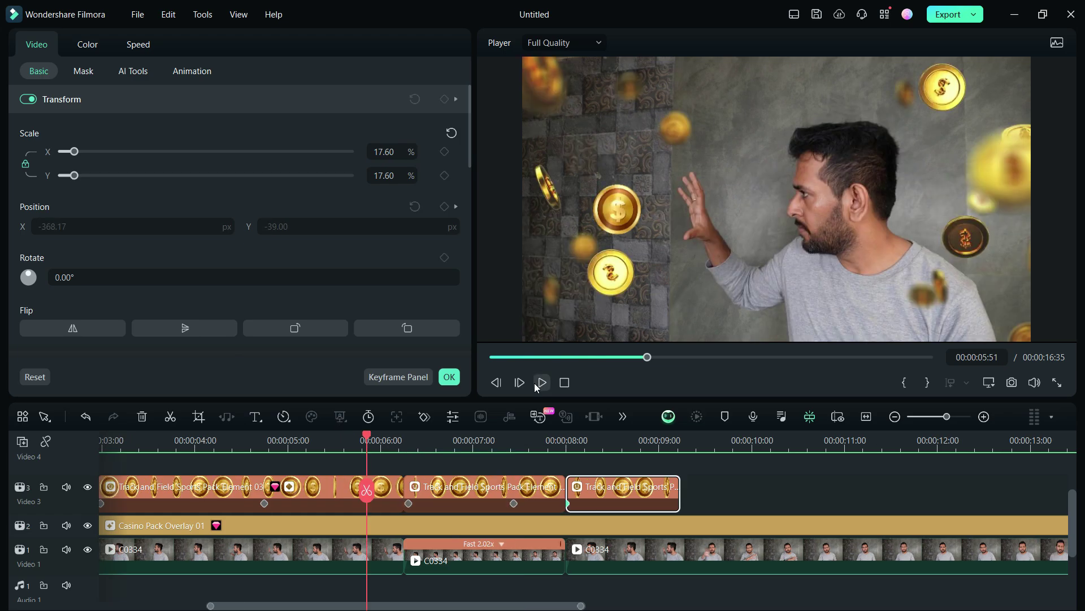
click(541, 383)
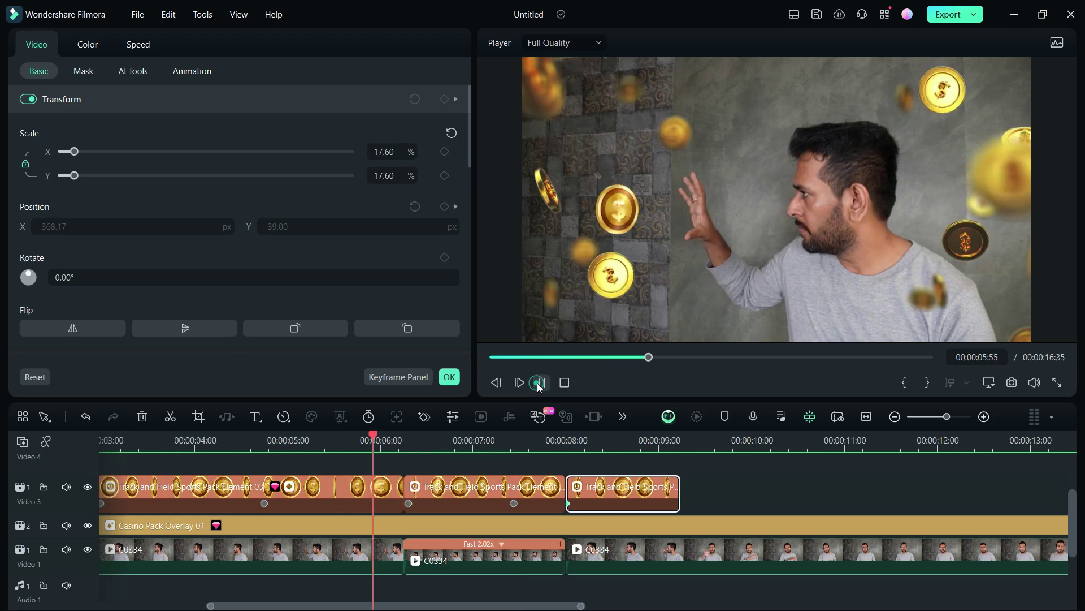
click(541, 384)
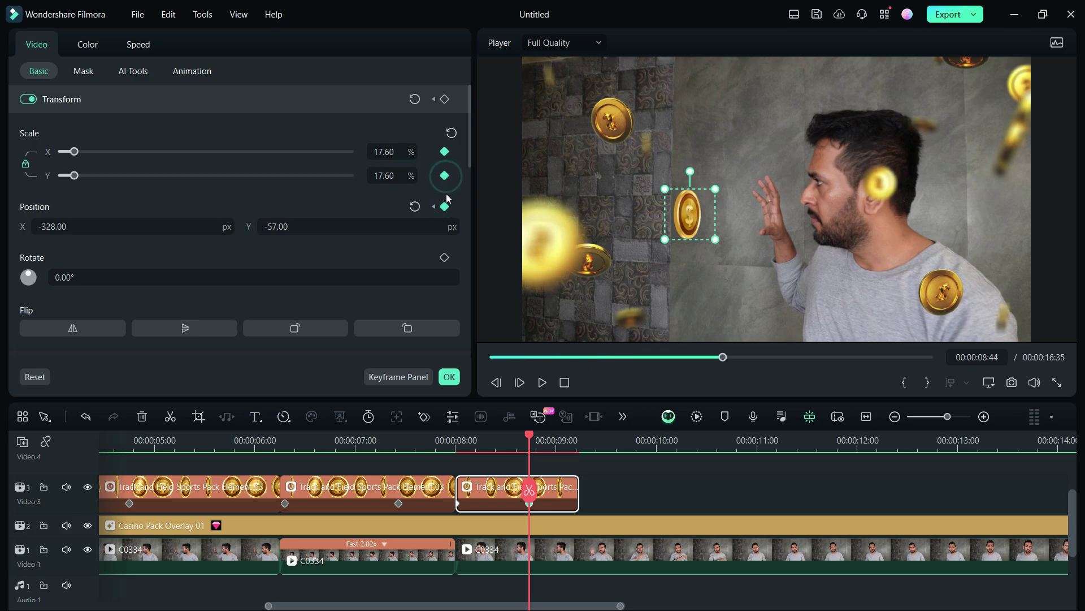
drag(541, 435, 560, 437)
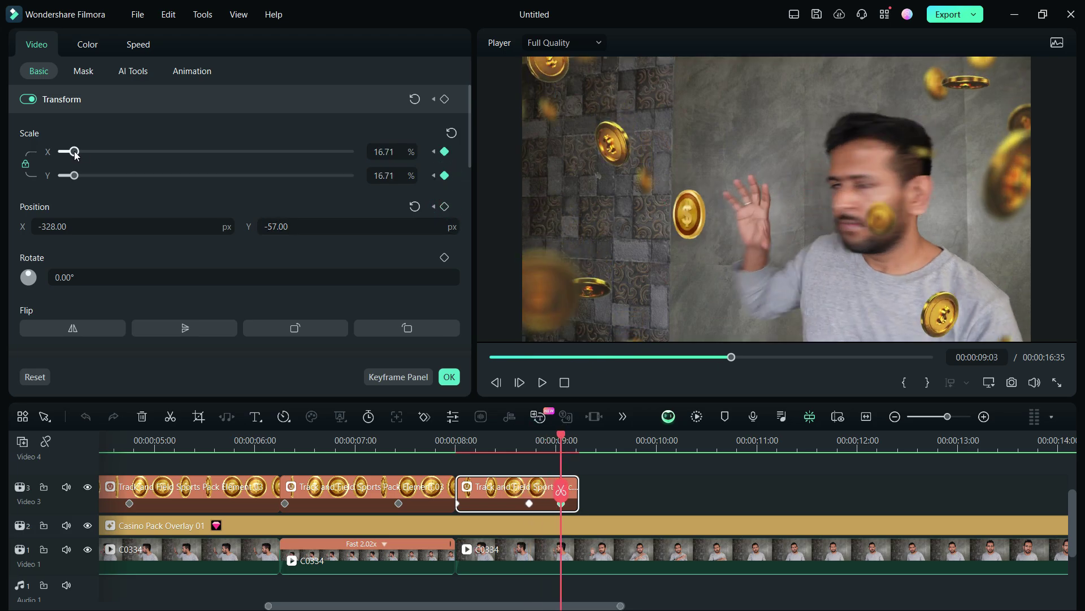
drag(73, 151, 114, 161)
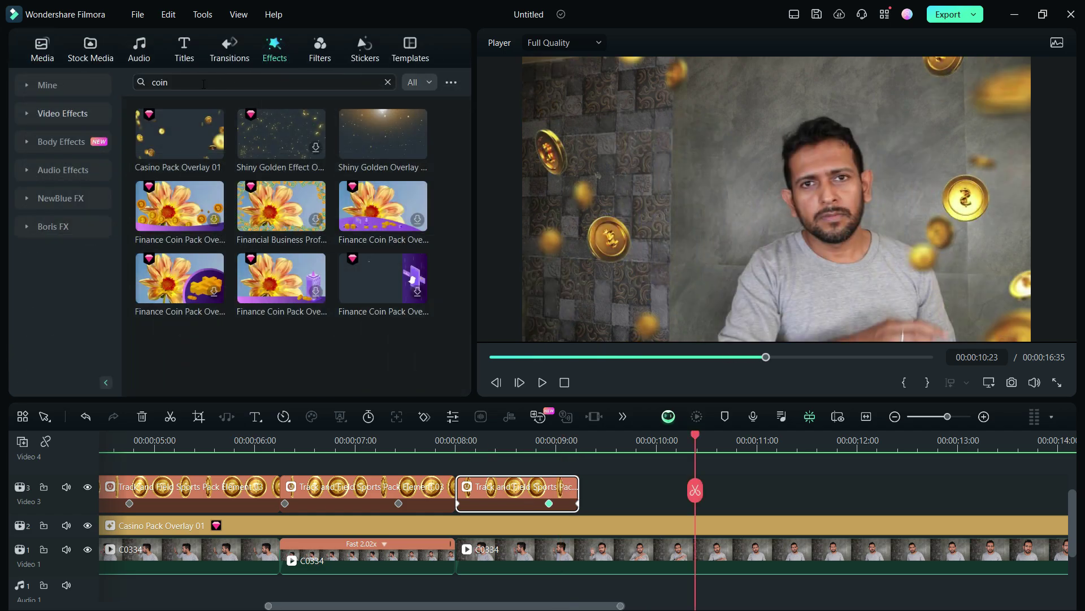
- Search effects for 'shatter' and place Shattered Glass 01 on Video 4 above the coin clips
click(203, 83)
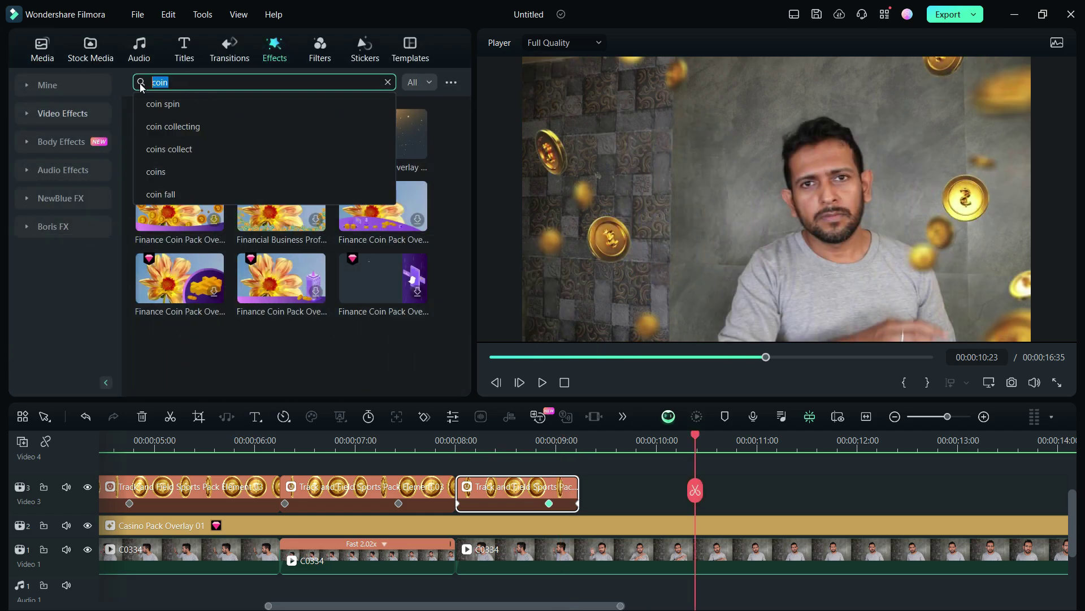
text(shatter)
key(Return)
click(263, 136)
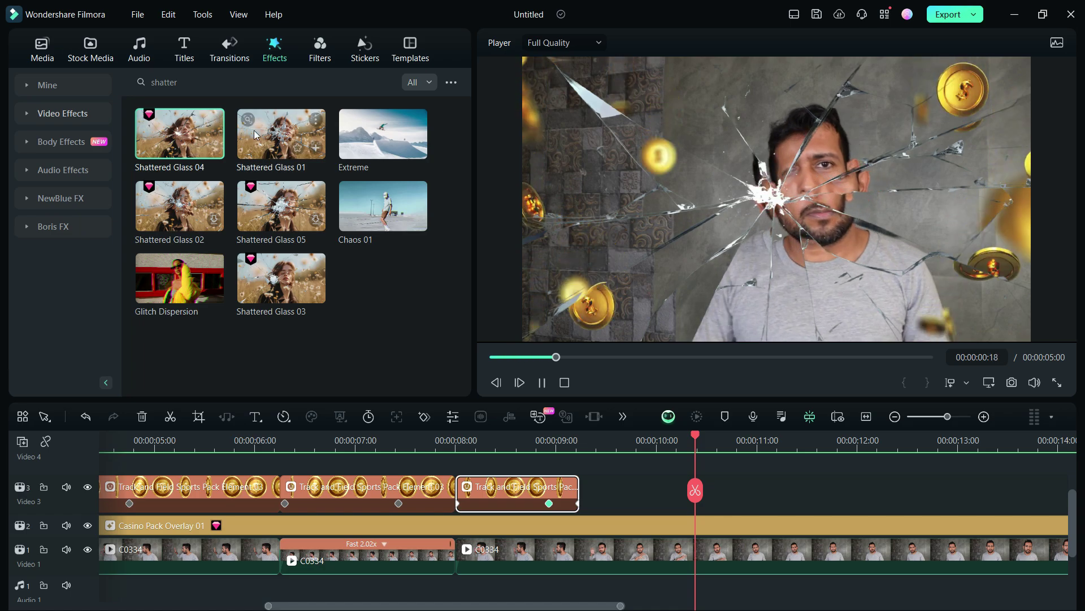
drag(264, 135, 565, 496)
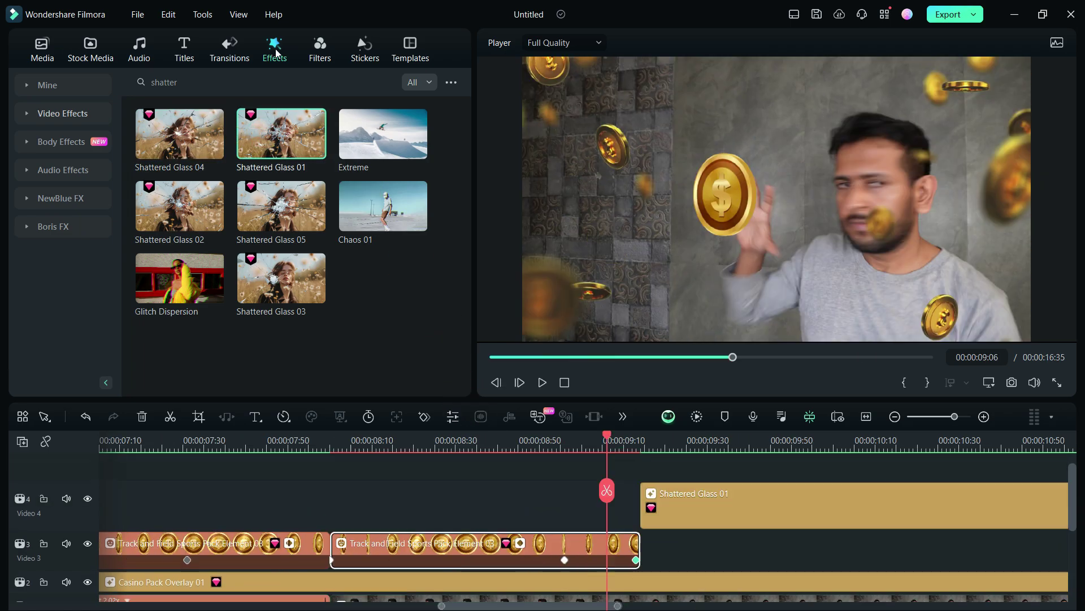
- Add the 5-second Extreme effect on track 5 above Shattered Glass 01 and play the scene
click(245, 76)
click(387, 82)
click(360, 82)
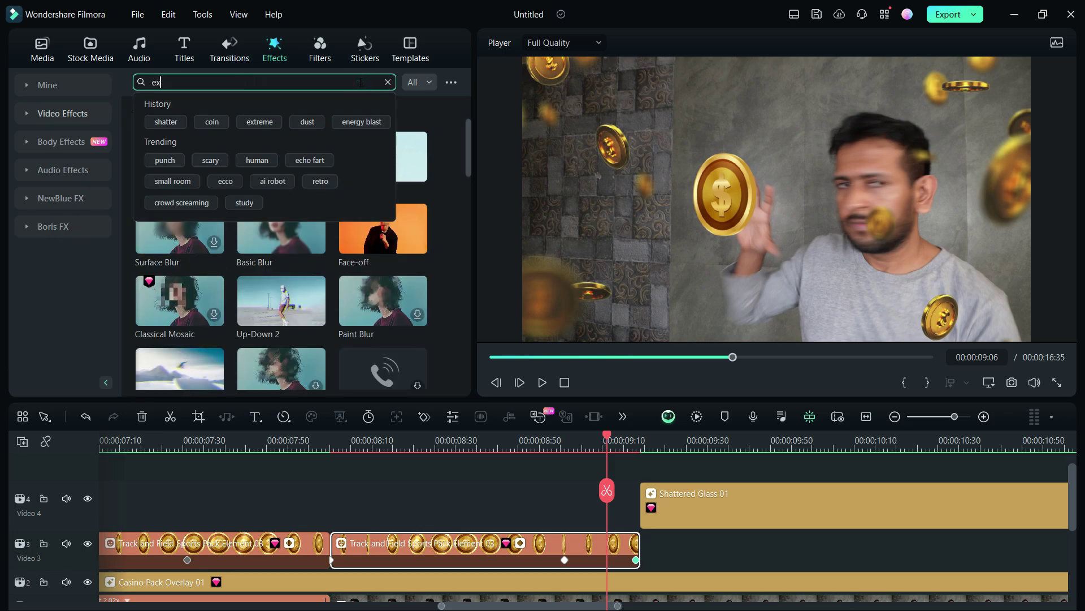
text(extreme)
key(Return)
drag(627, 460, 632, 490)
click(543, 383)
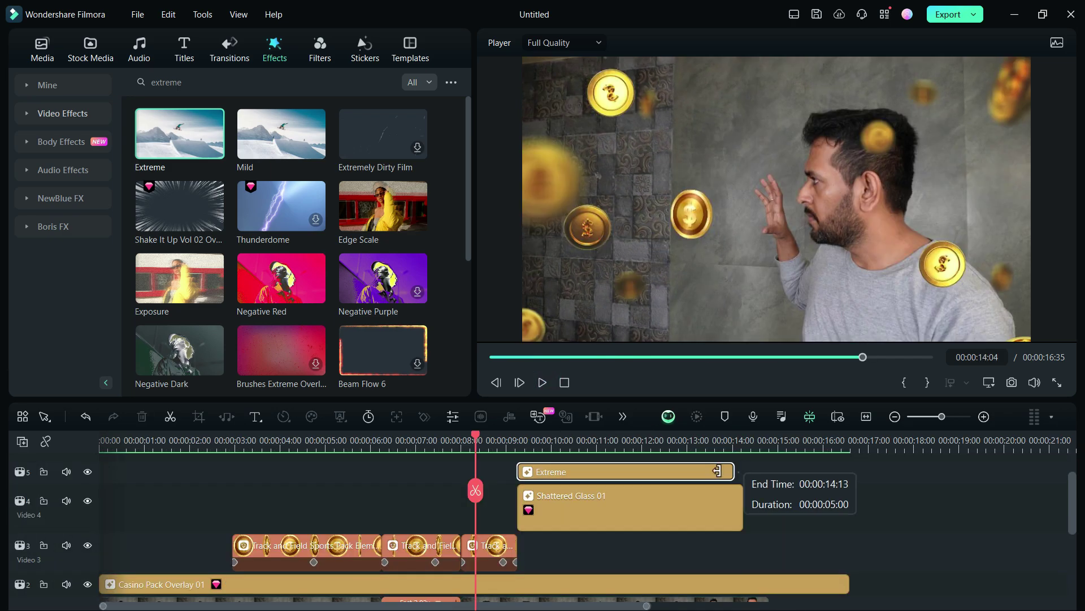
- At 00:00:09:24, drop the last coin sticker out of frame with a Position Y keyframe of -720.22
scroll(745, 521, up, 2)
scroll(792, 526, down, 2)
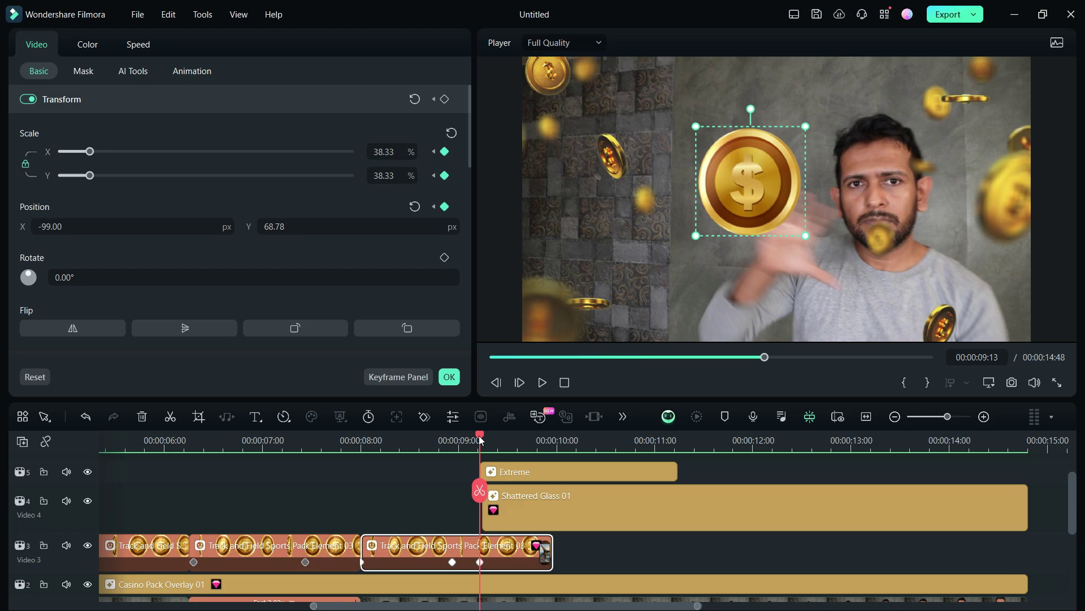
drag(481, 440, 500, 443)
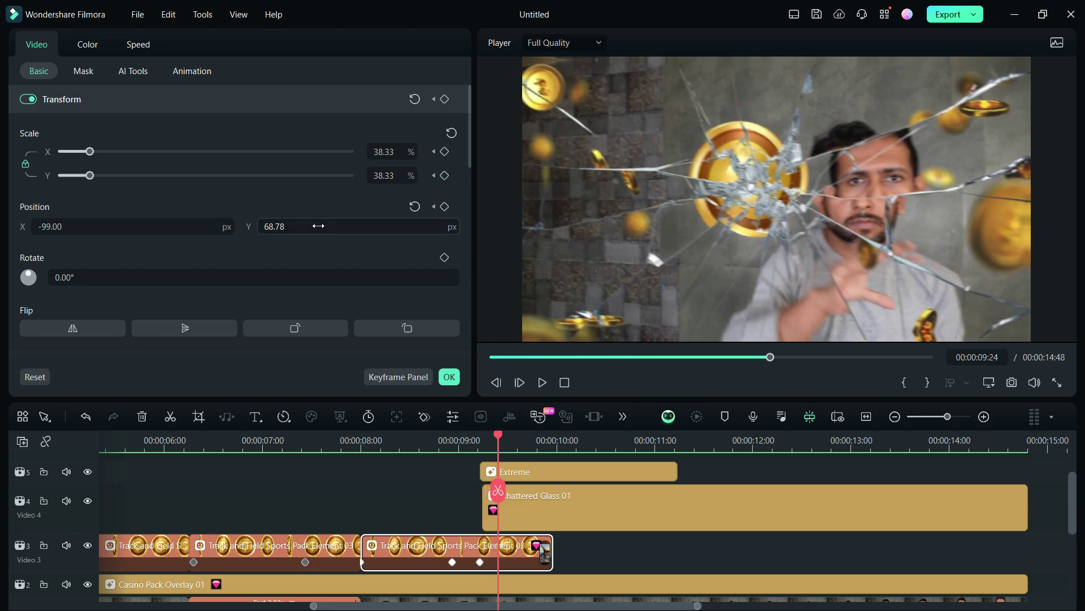
drag(317, 226, 283, 226)
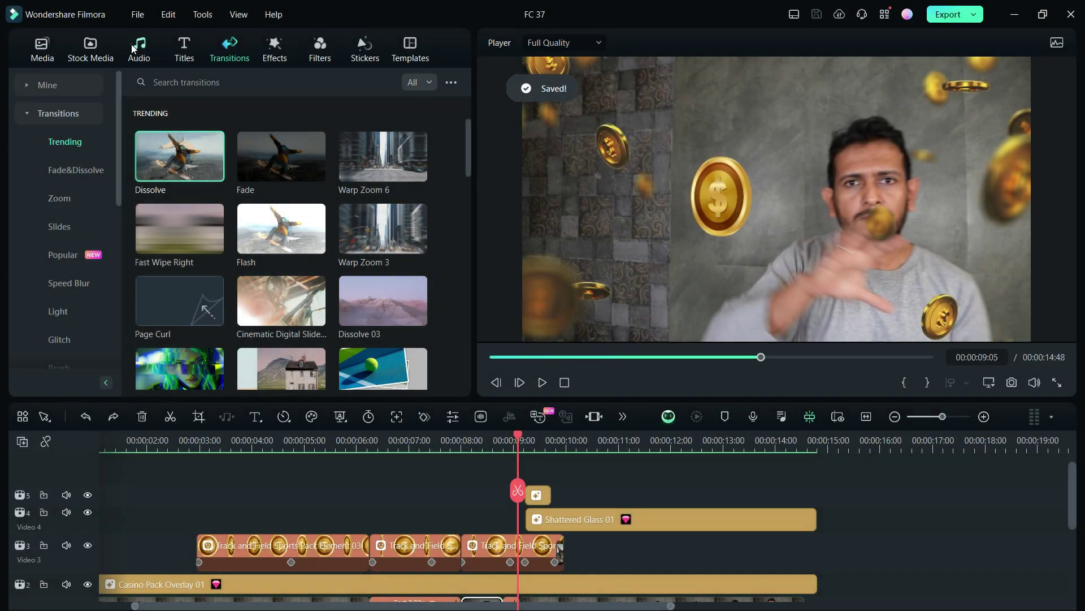
- Search the Audio sound effects for 'GLASS'
click(138, 48)
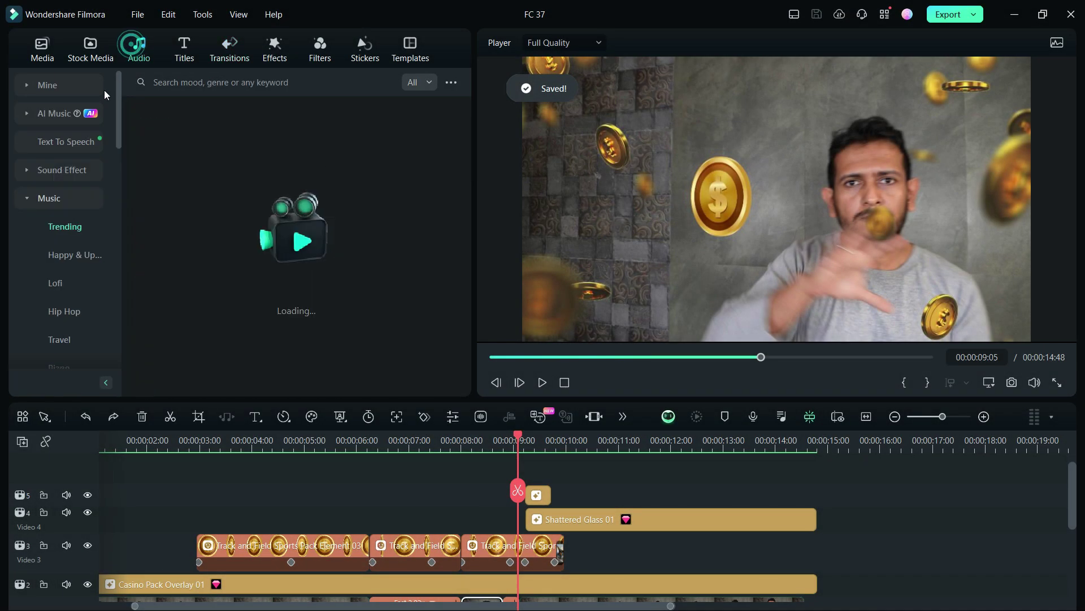
click(41, 171)
click(229, 83)
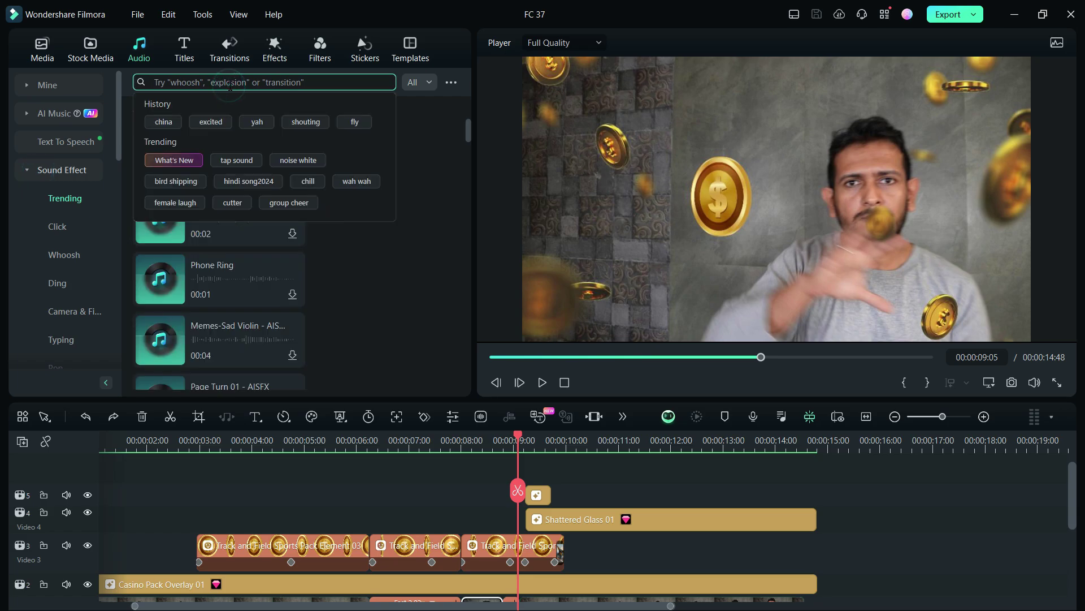
text(GLASS)
key(Return)
- Preview the glass sounds, put Explosion With Glass Debris - SFX on Audio 1 at the shatter, and play
click(161, 200)
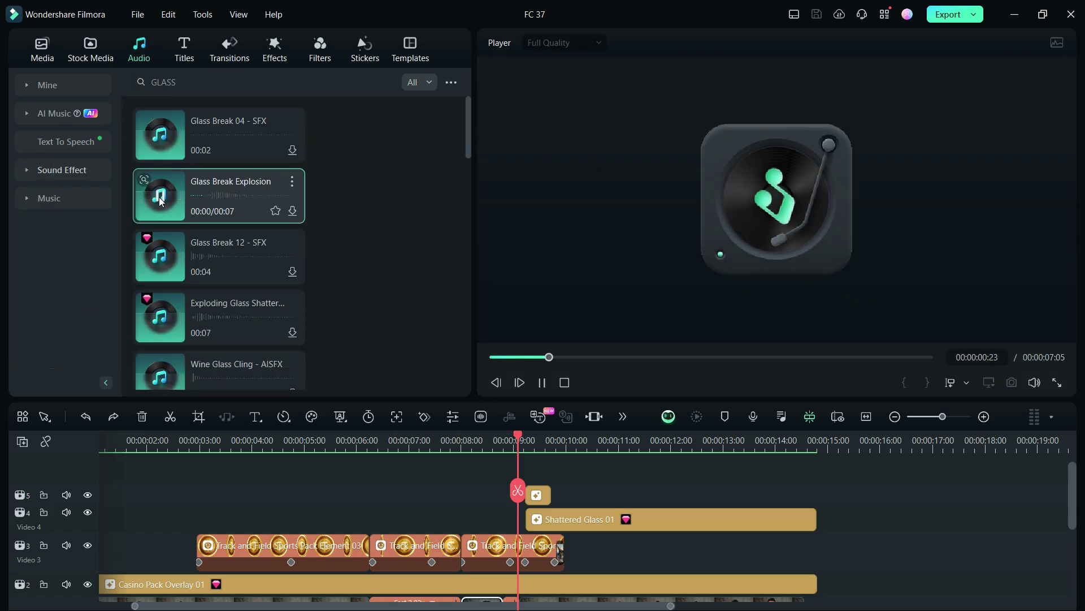
click(162, 138)
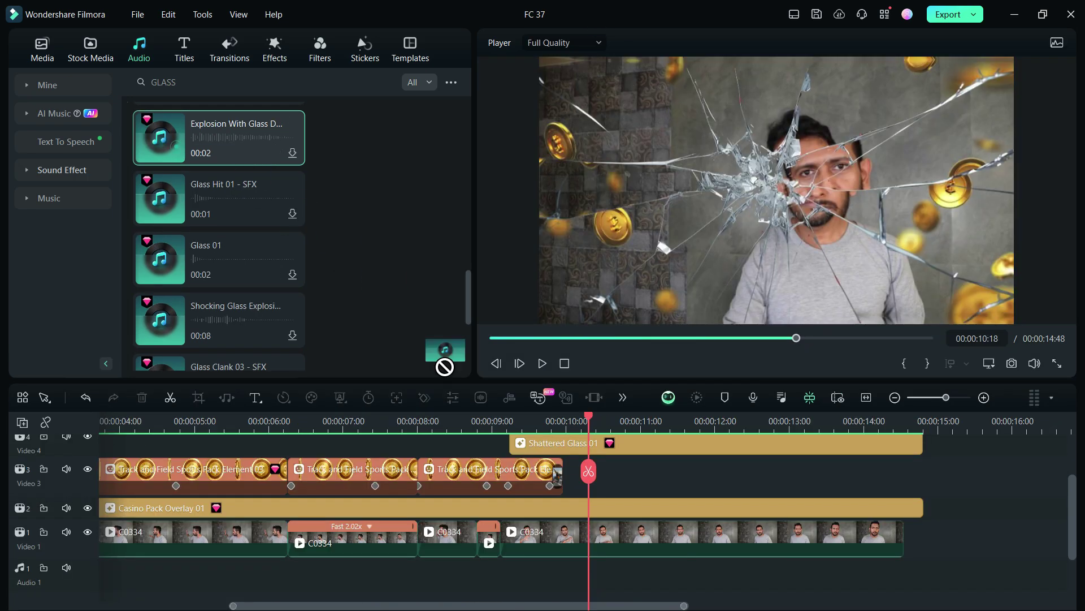
drag(445, 366, 529, 568)
click(541, 363)
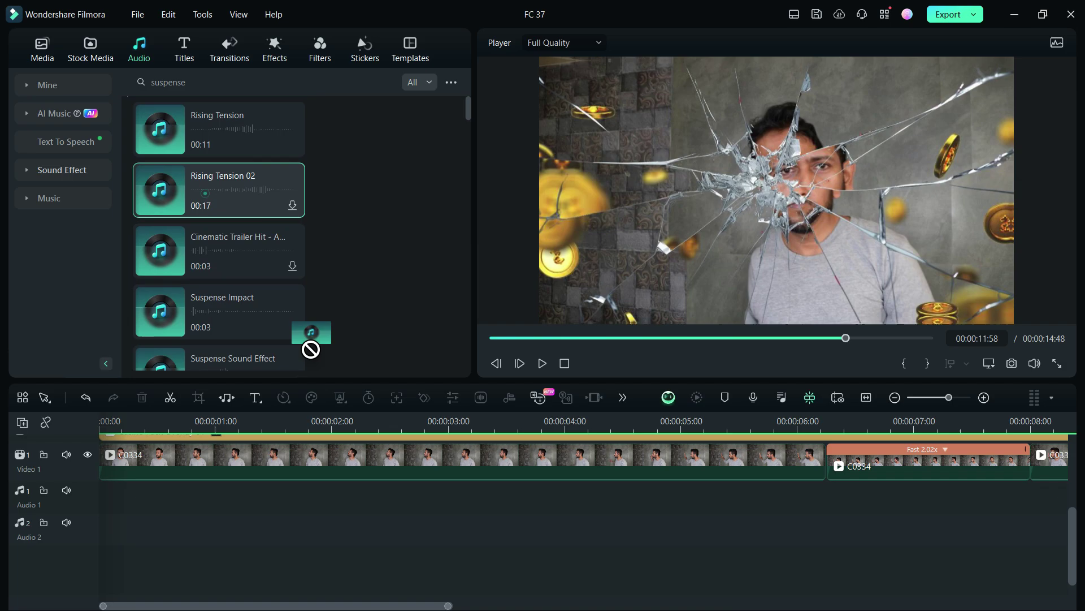
- Put Rising Tension 02 on Audio 2 starting at the timeline's beginning and play the scene with it
drag(310, 344, 334, 529)
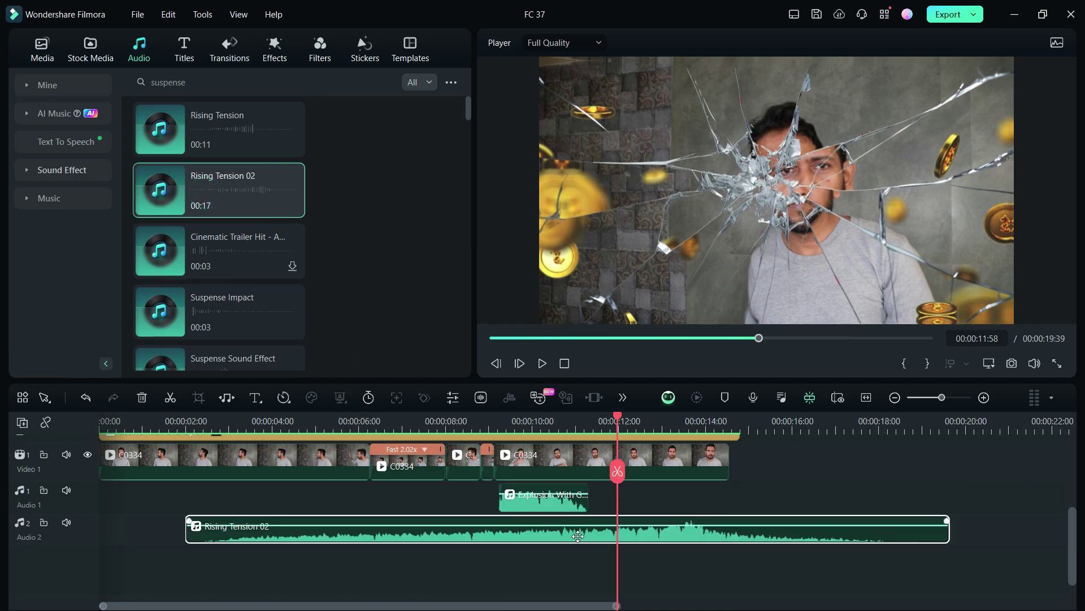
drag(578, 536, 491, 535)
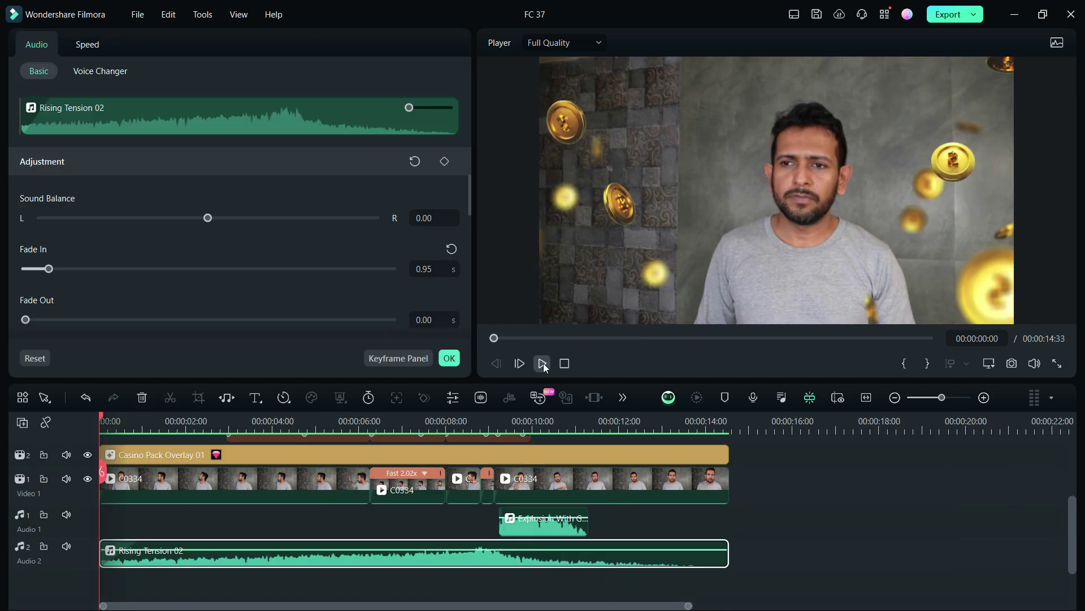
click(541, 363)
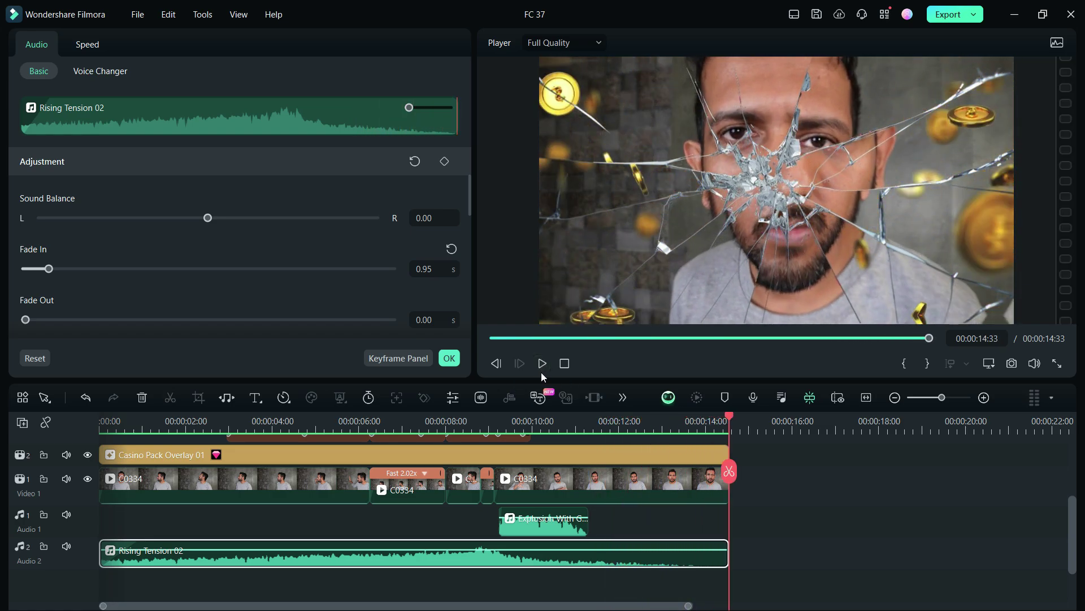
- Confirm the audio settings with OK and replay the whole edit from the start
click(456, 362)
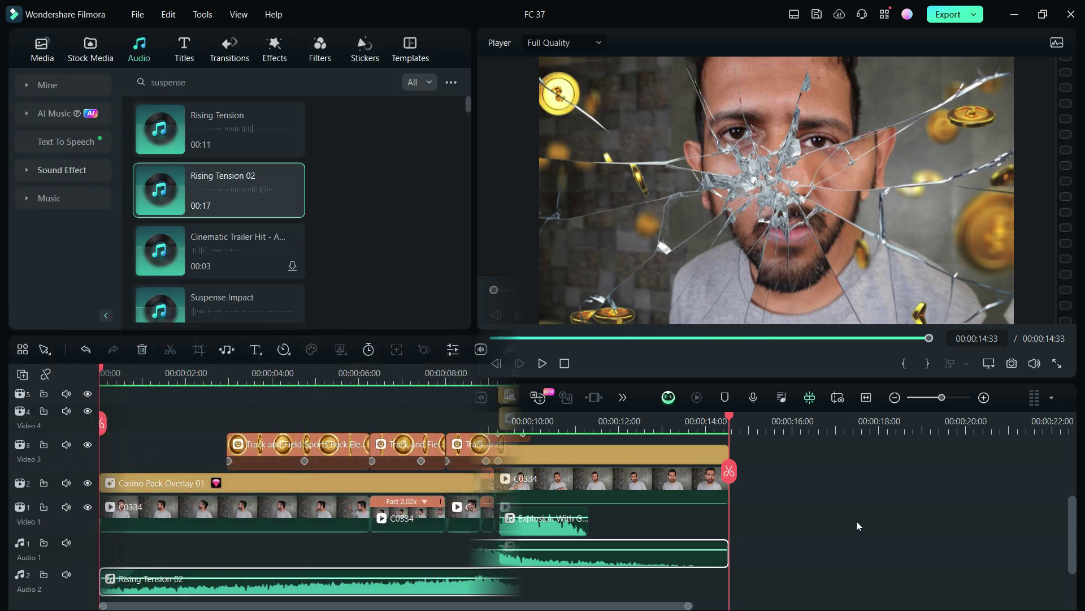
key(space)
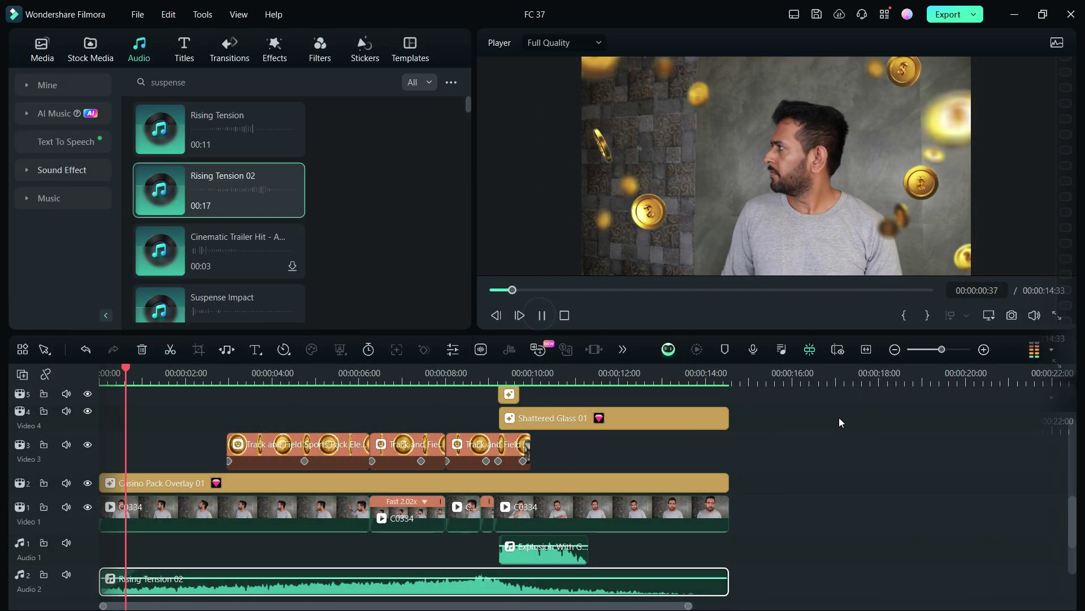